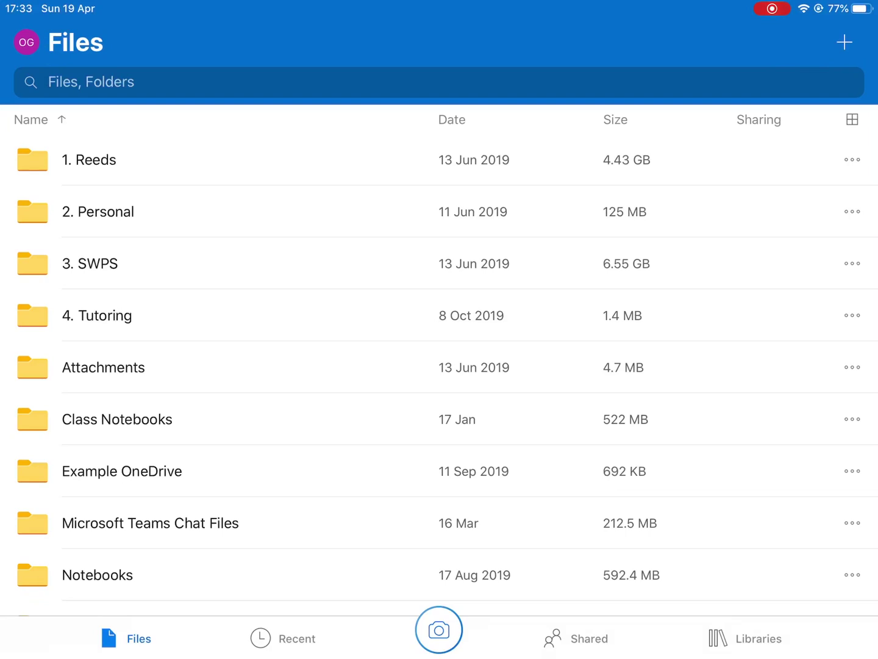
- Open 000000_Standard lesson template from 1. Reeds › 201920 for editing in PowerPoint
click(89, 159)
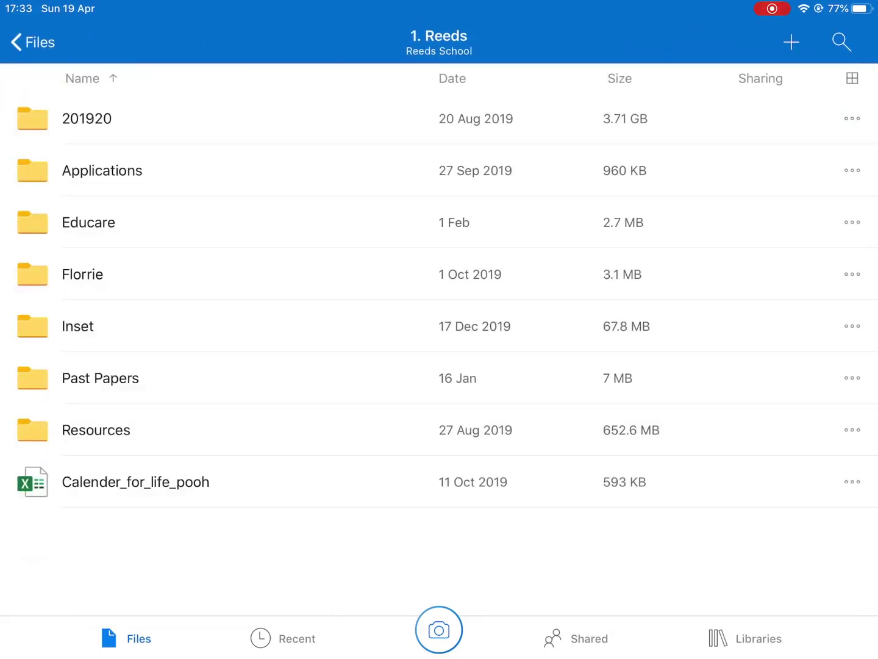
click(87, 118)
scroll(439, 343, down, 5)
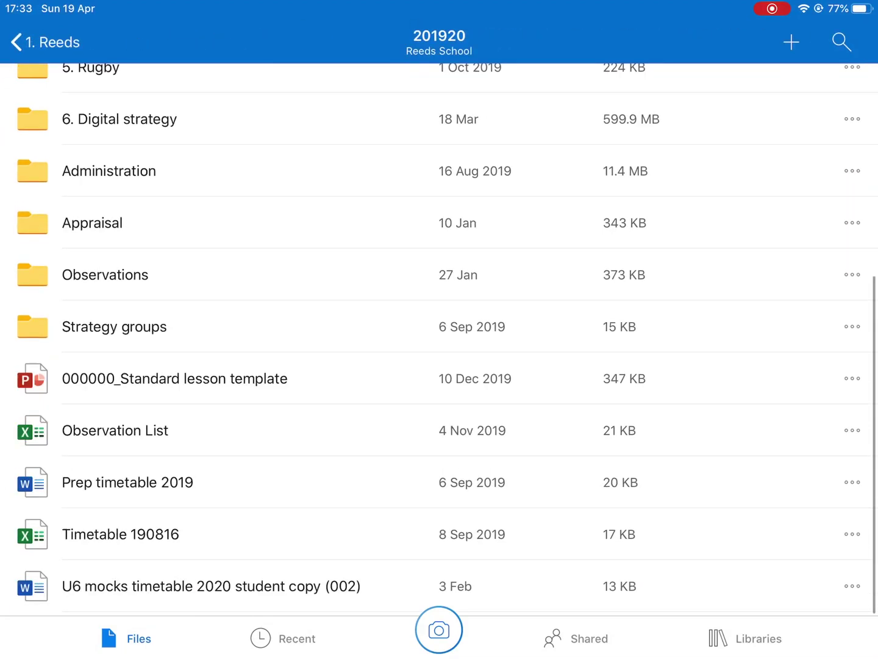
click(852, 382)
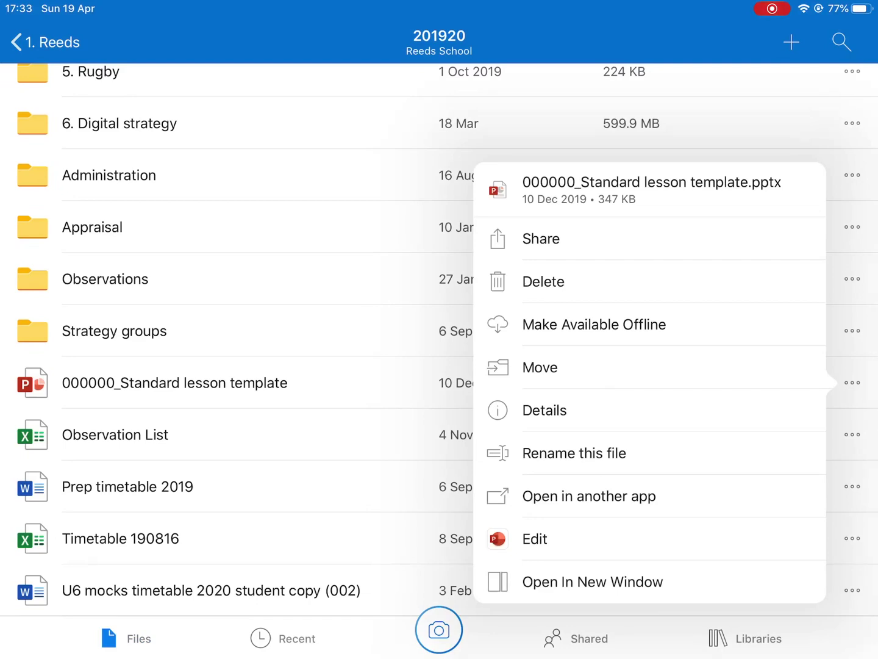
click(175, 383)
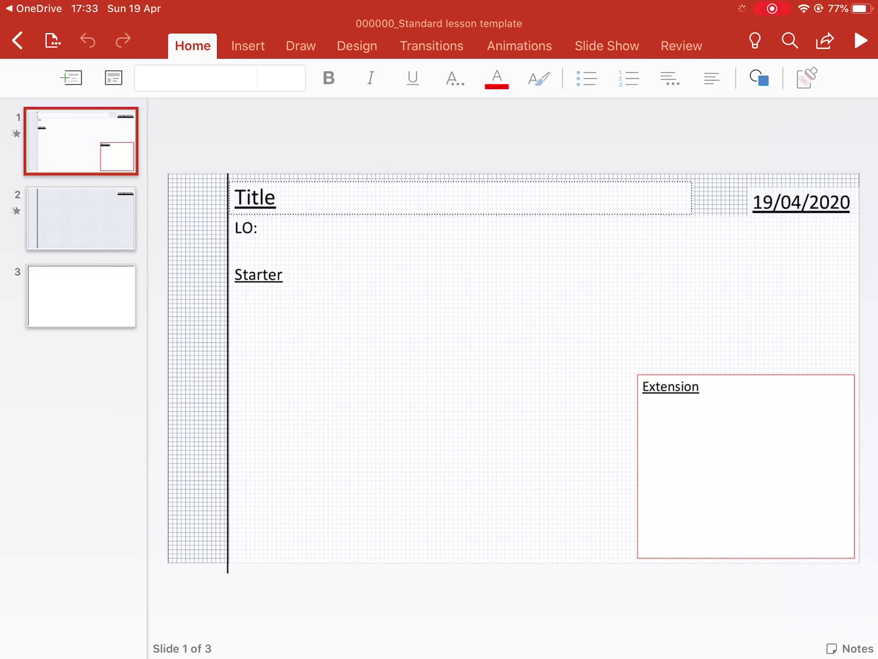
- Bring up the File options for the opened lesson template
click(53, 40)
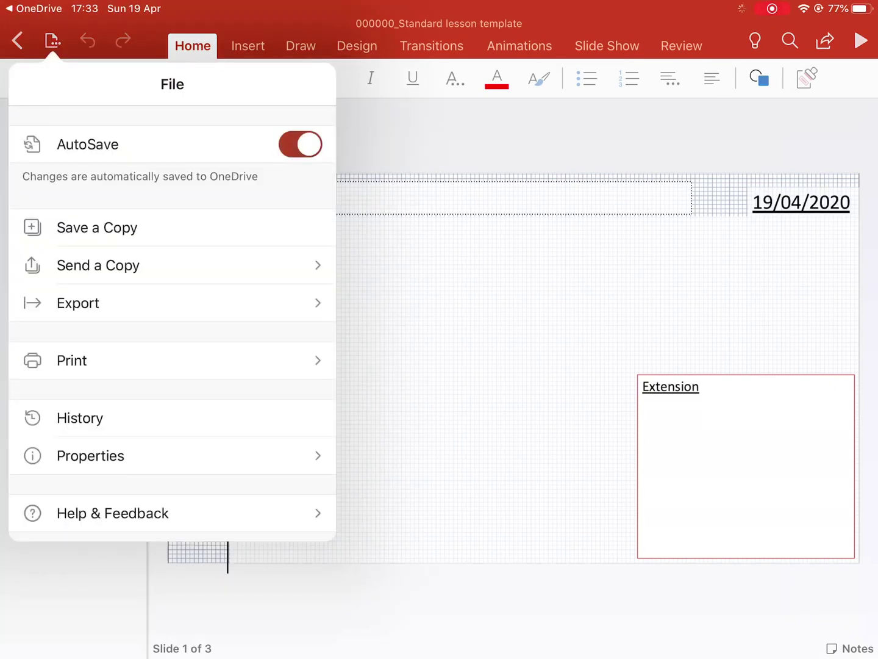
- Start Save a Copy and browse Sites - Reeds School as the save location
click(96, 227)
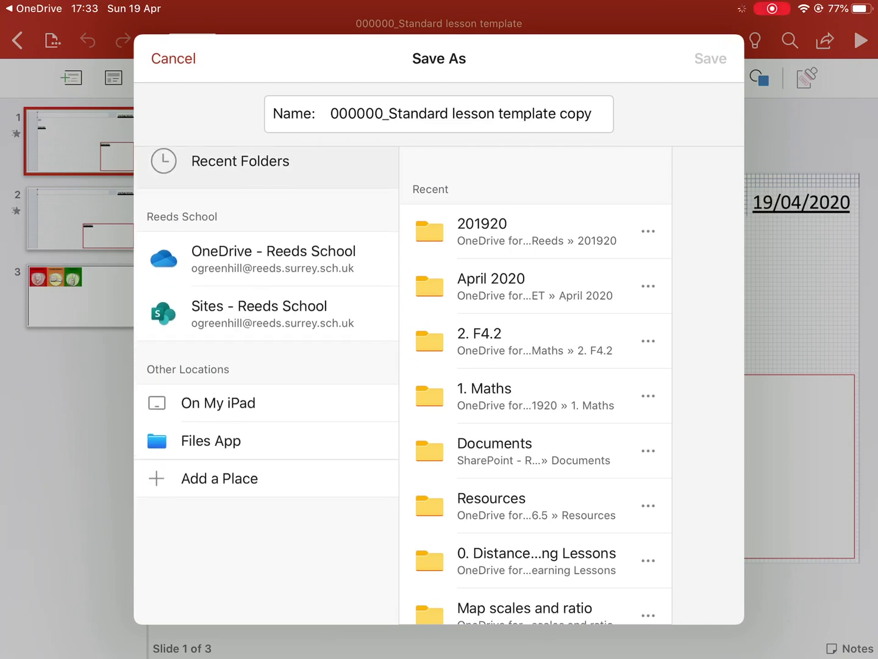
click(261, 326)
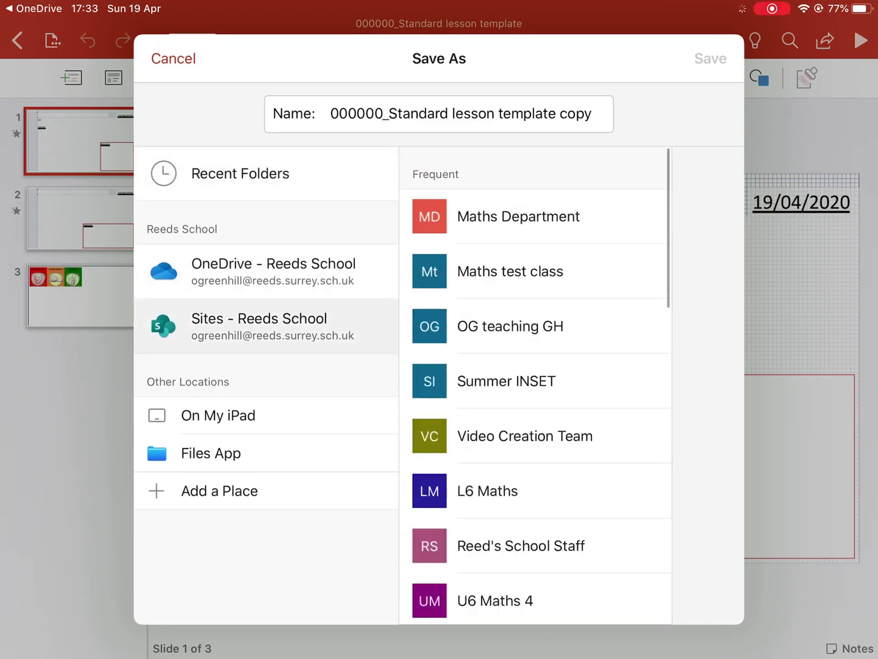
click(273, 270)
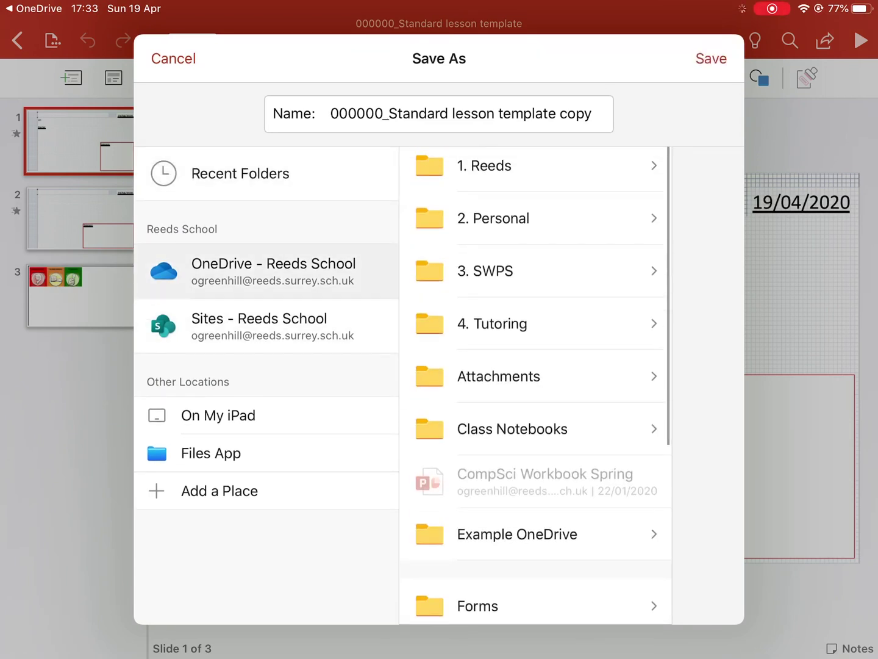
click(260, 326)
scroll(535, 385, down, 5)
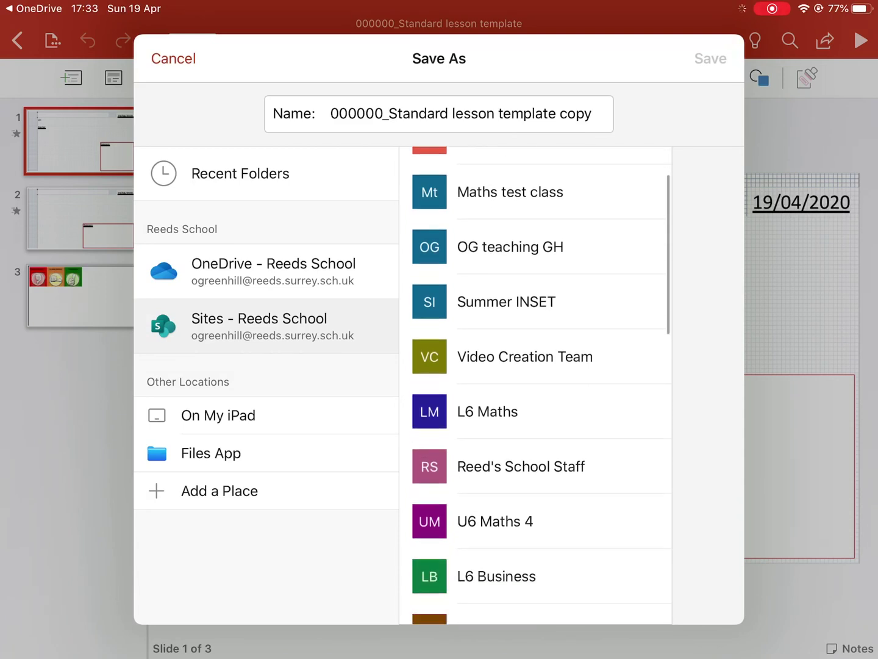
scroll(536, 385, down, 7)
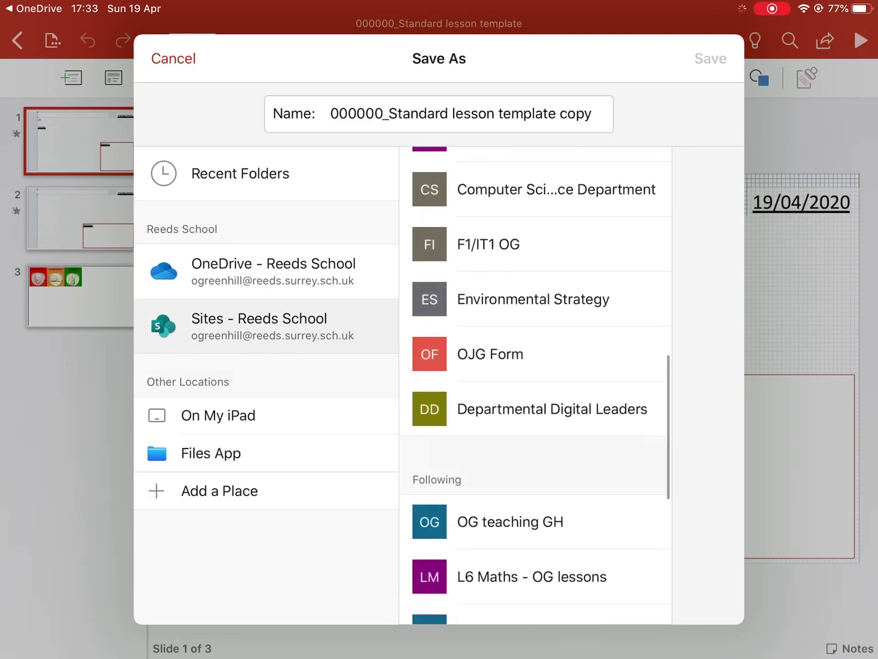
scroll(535, 384, down, 4)
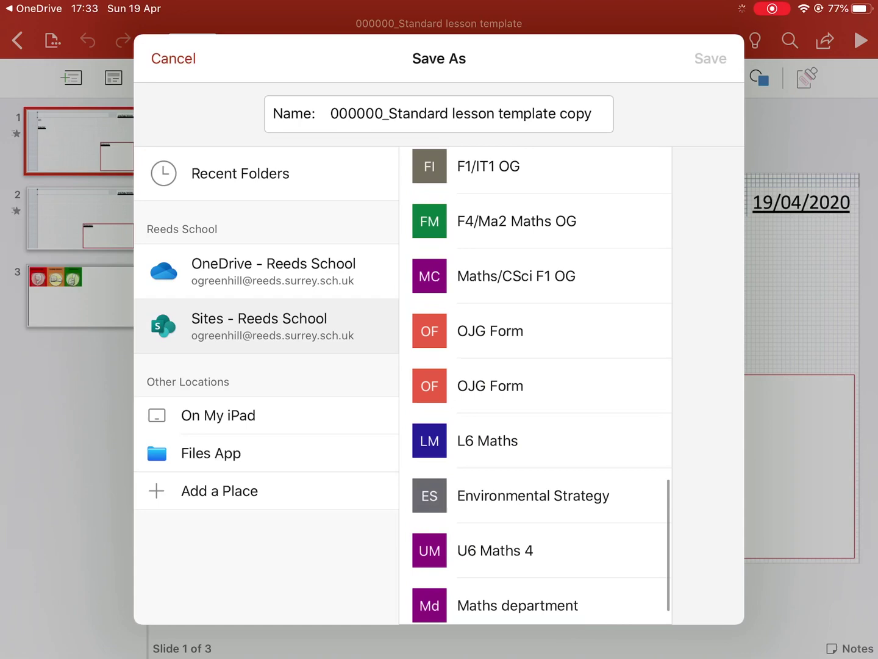
scroll(536, 384, up, 9)
scroll(535, 384, up, 10)
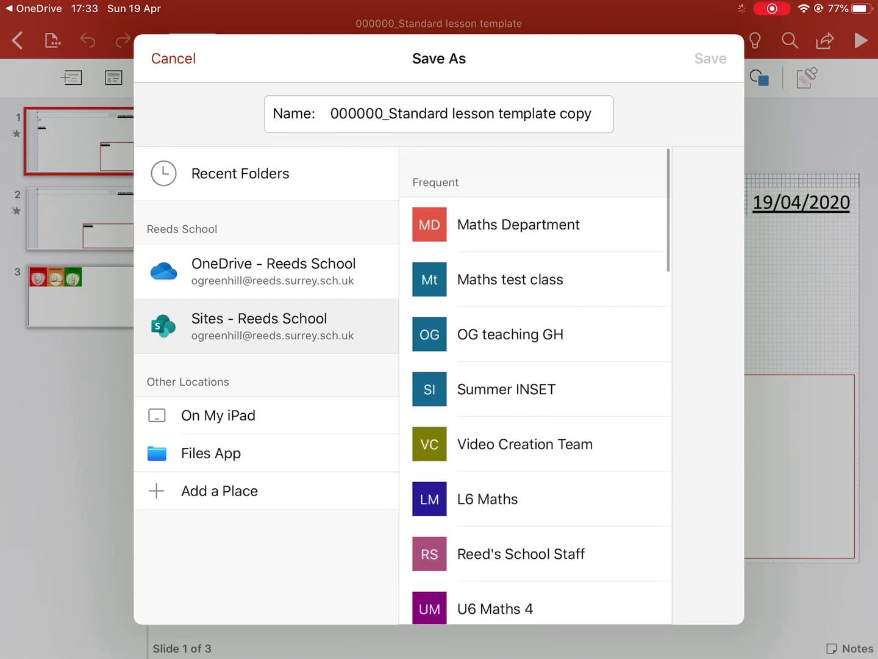
scroll(535, 385, down, 2)
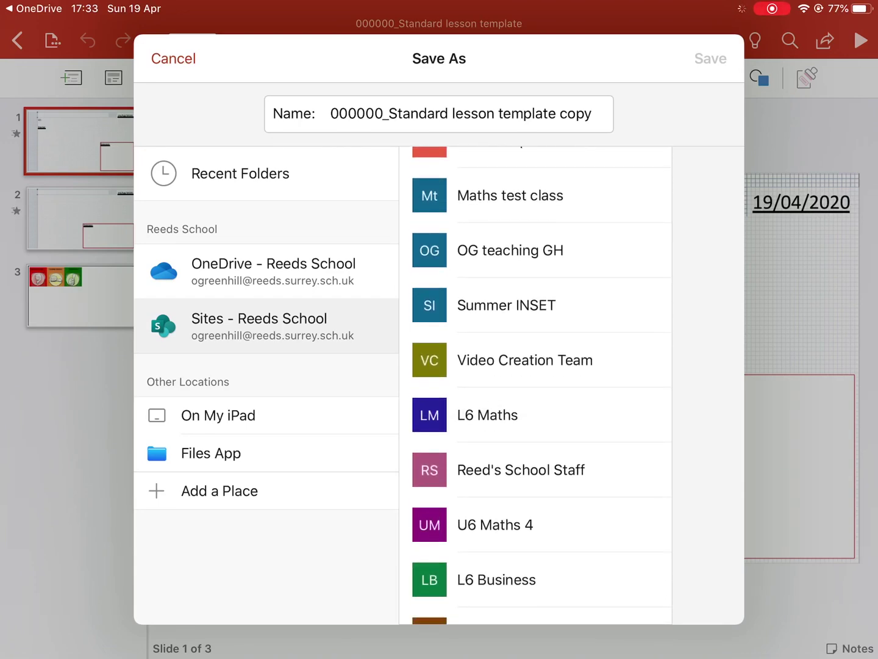
- Choose Class Materials in the OG teaching GH team site as the save location
click(511, 250)
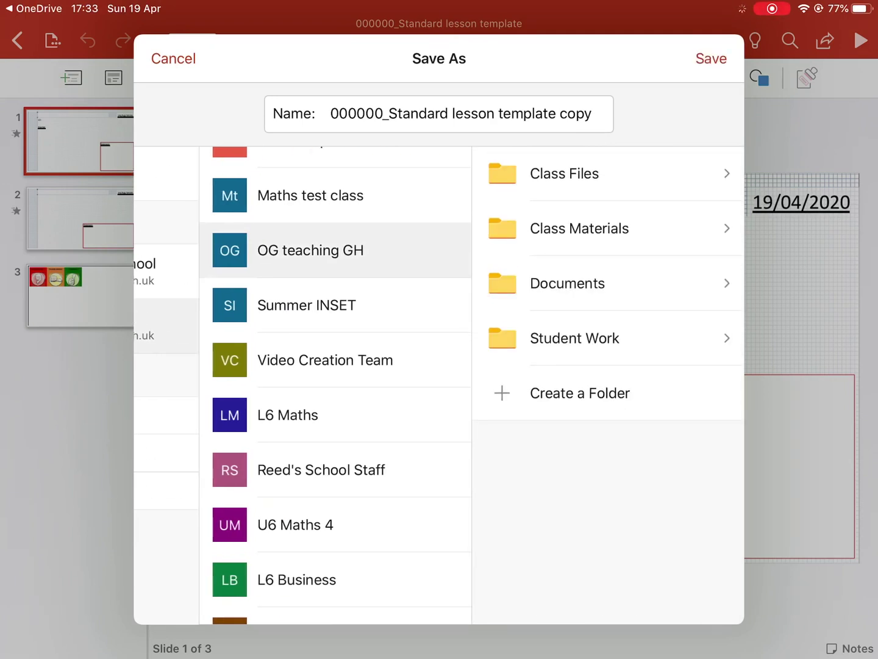
click(580, 227)
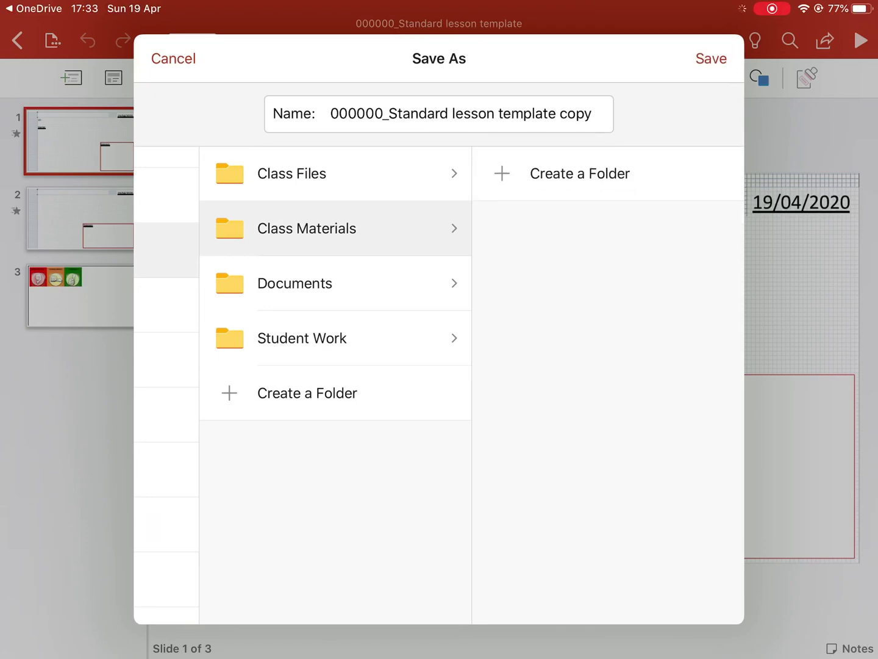
- Save the template copy into a new 'blank lessons' folder in Class Materials
click(579, 173)
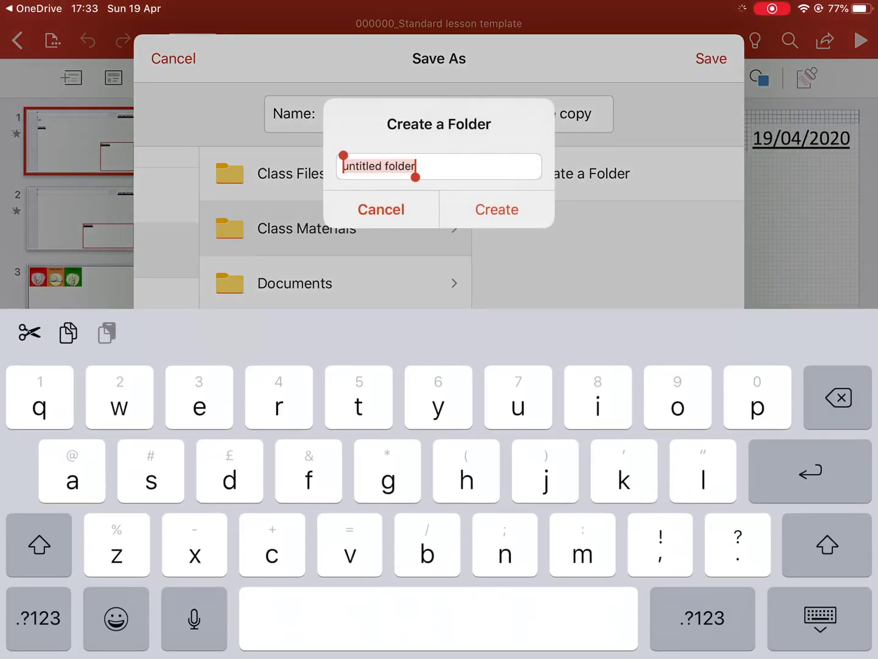
text(blank less)
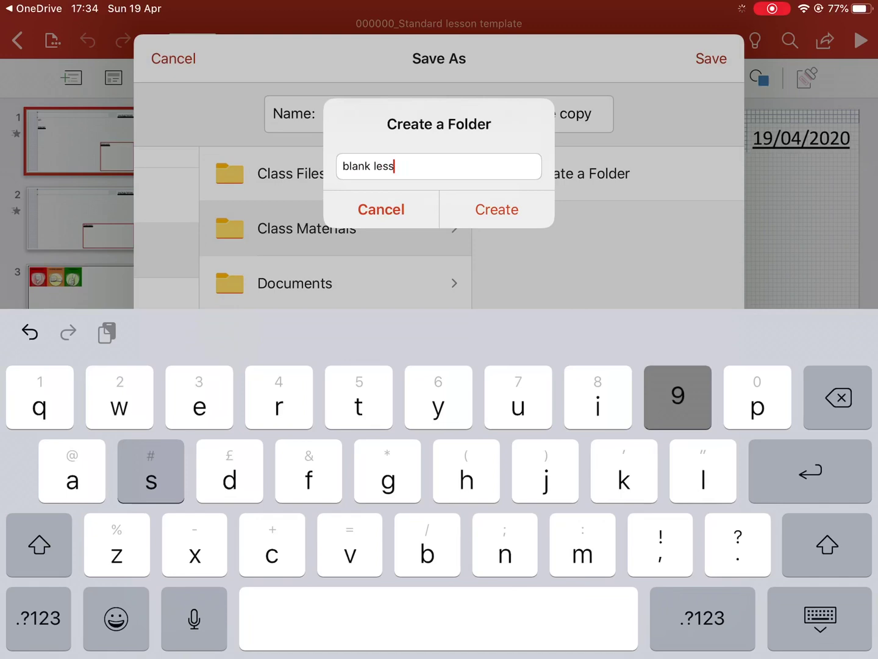
text(ons)
click(497, 210)
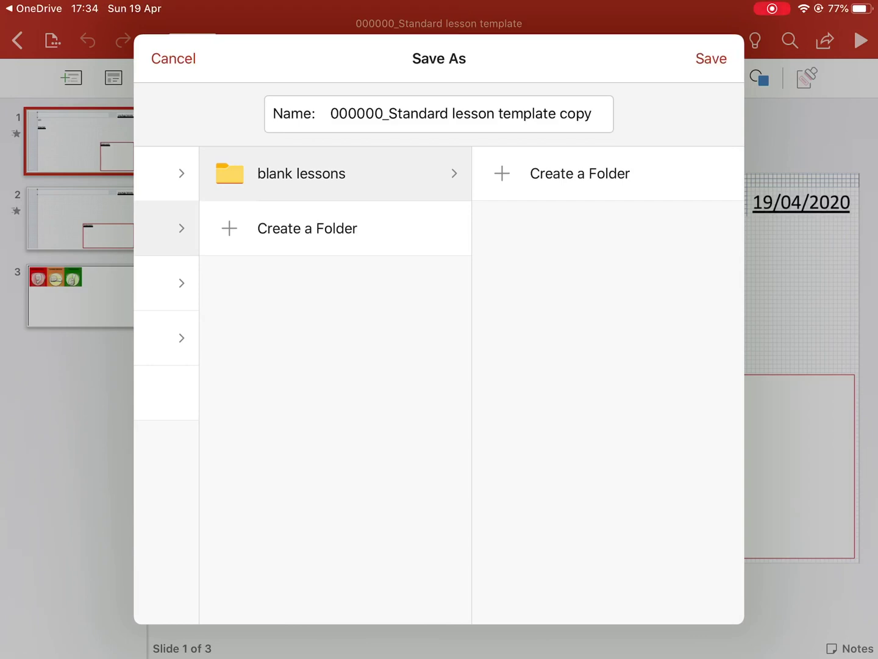
click(711, 58)
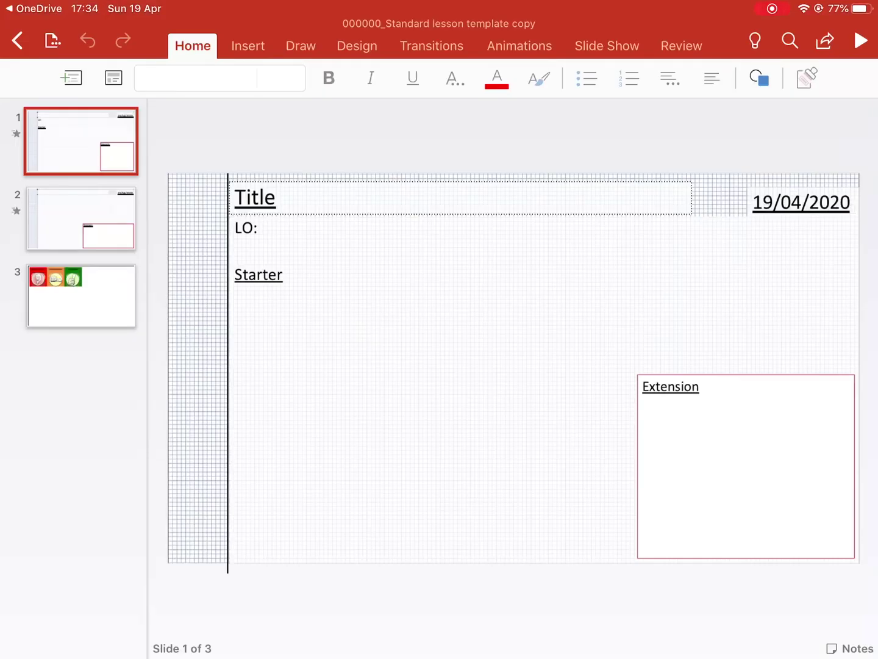
- Leave PowerPoint and launch Teams from the home screen
key(super+h)
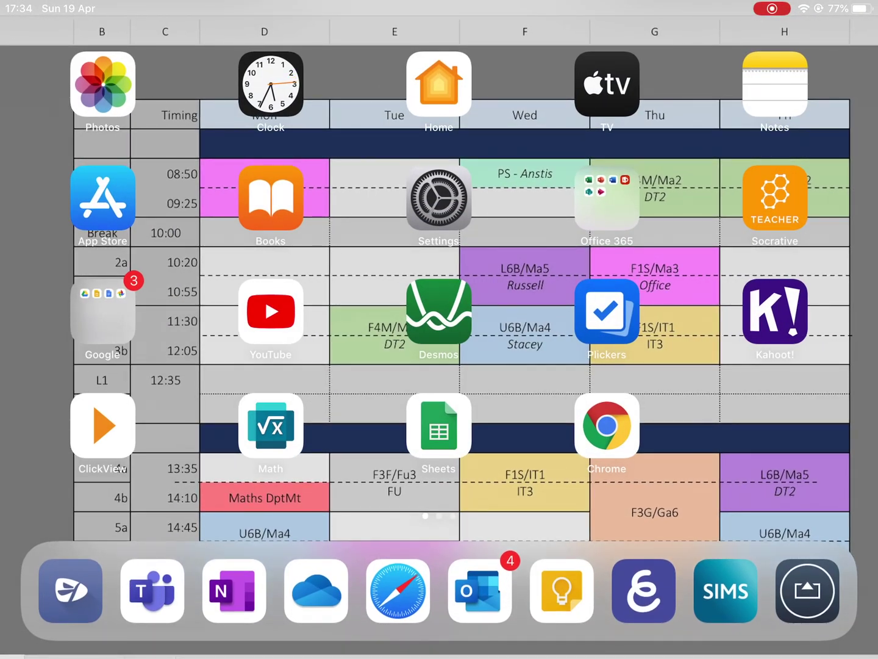
click(152, 591)
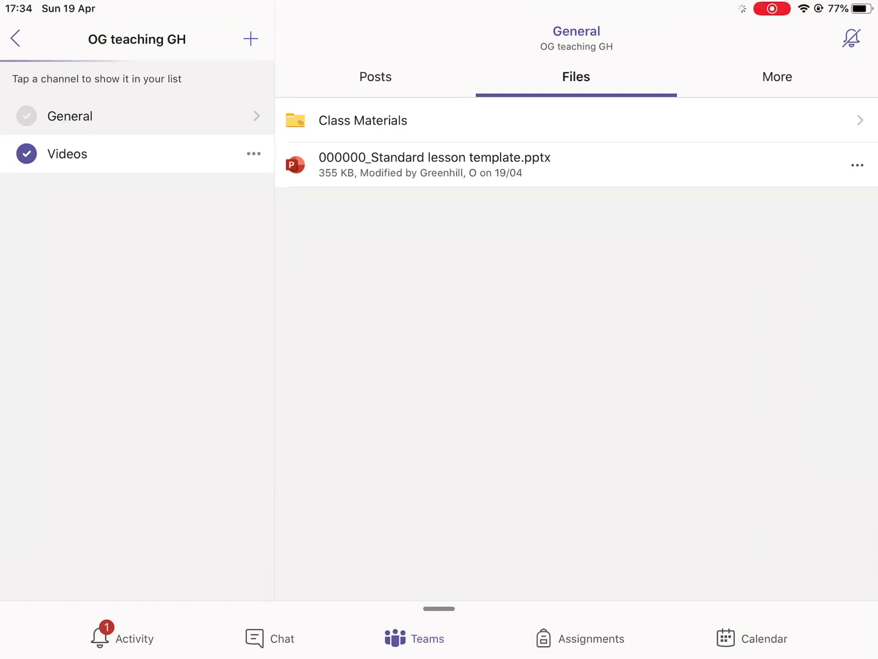
click(16, 39)
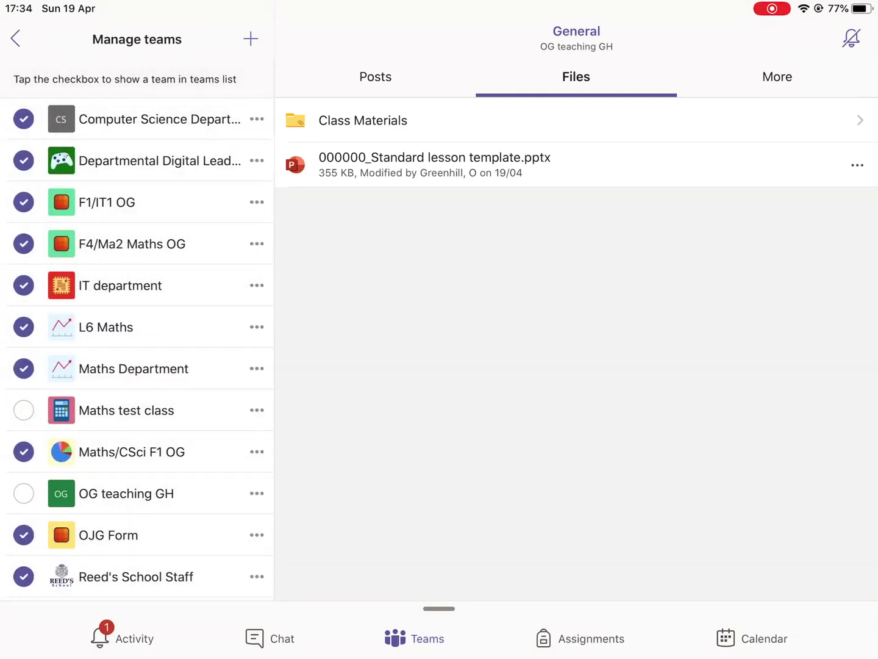
click(376, 76)
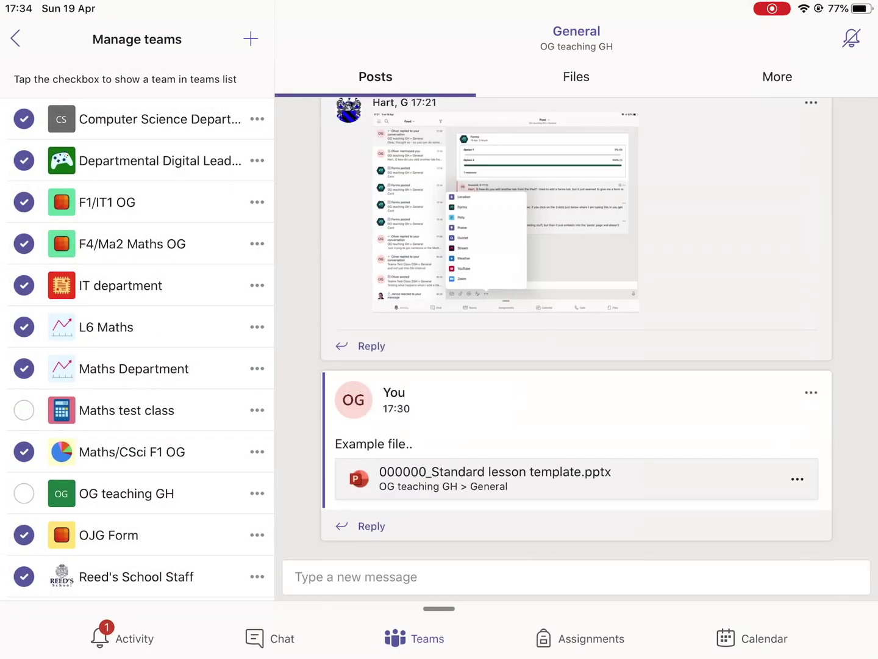
click(576, 76)
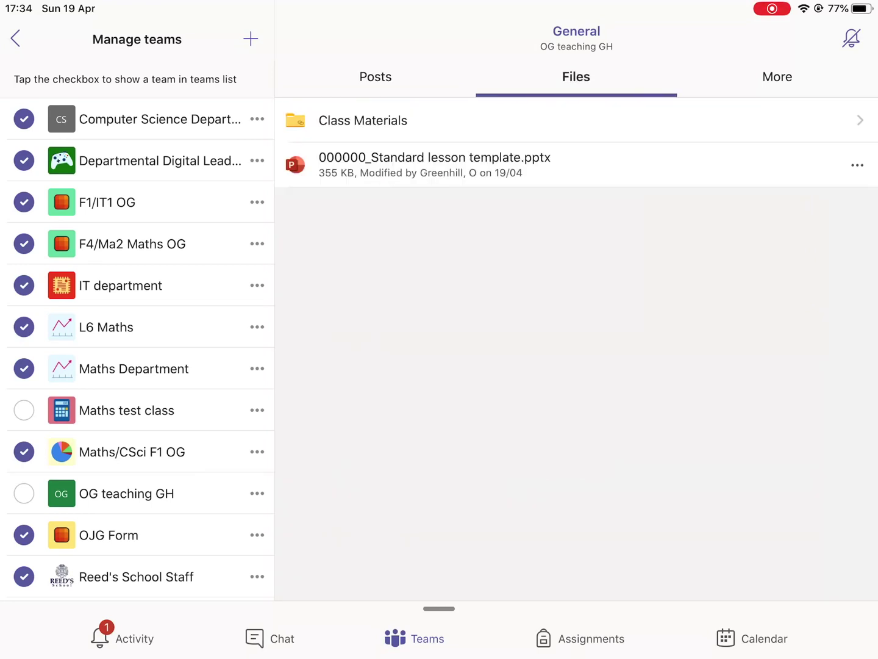
- Open Class Materials › blank lessons in Teams to verify the saved template copy
click(363, 121)
click(359, 82)
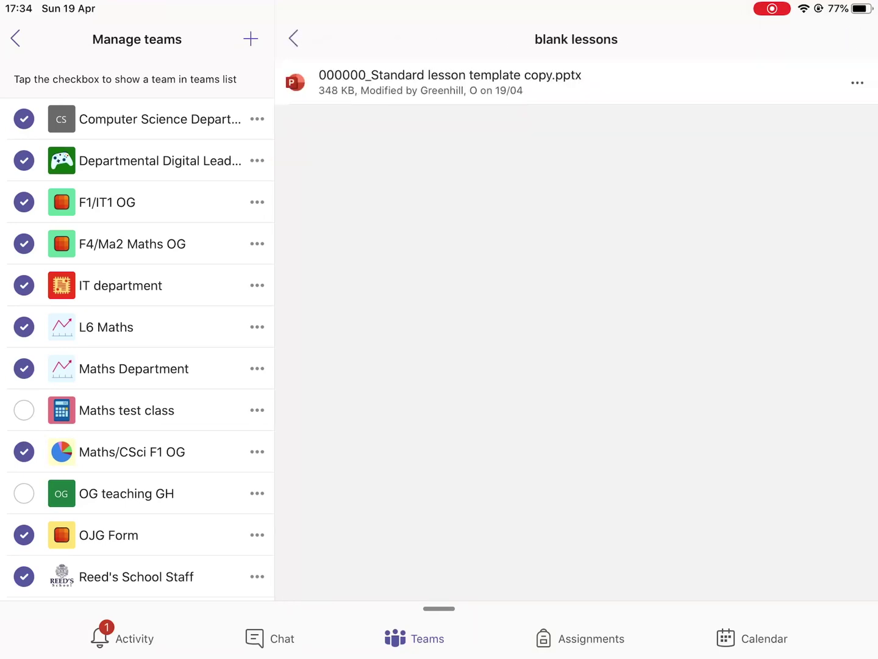
click(772, 9)
click(381, 364)
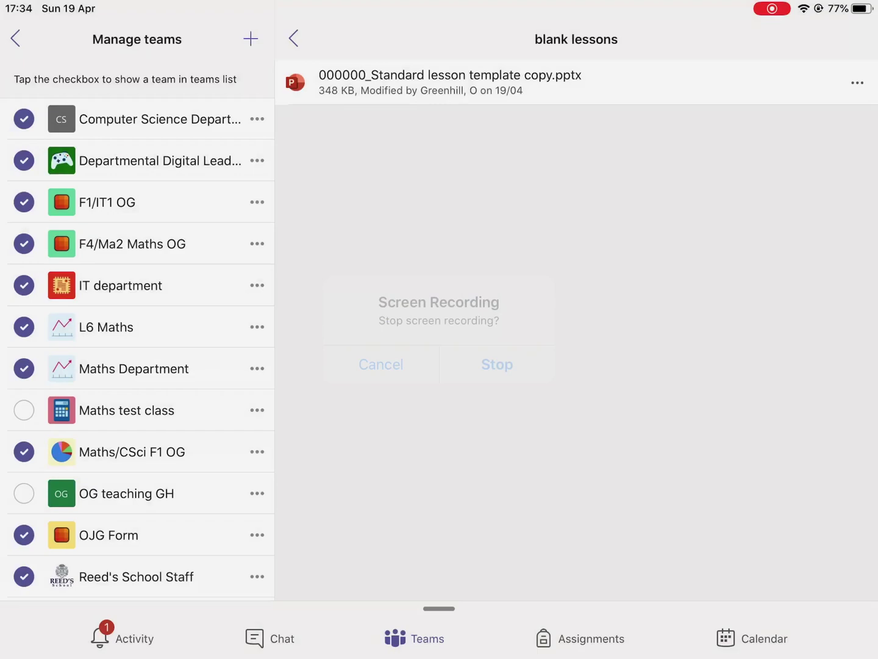
click(772, 8)
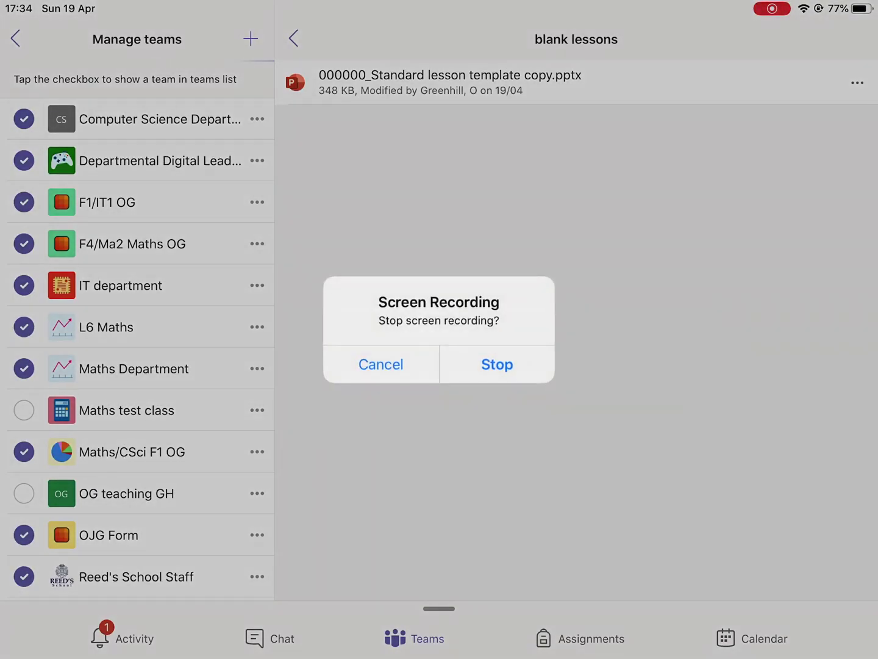